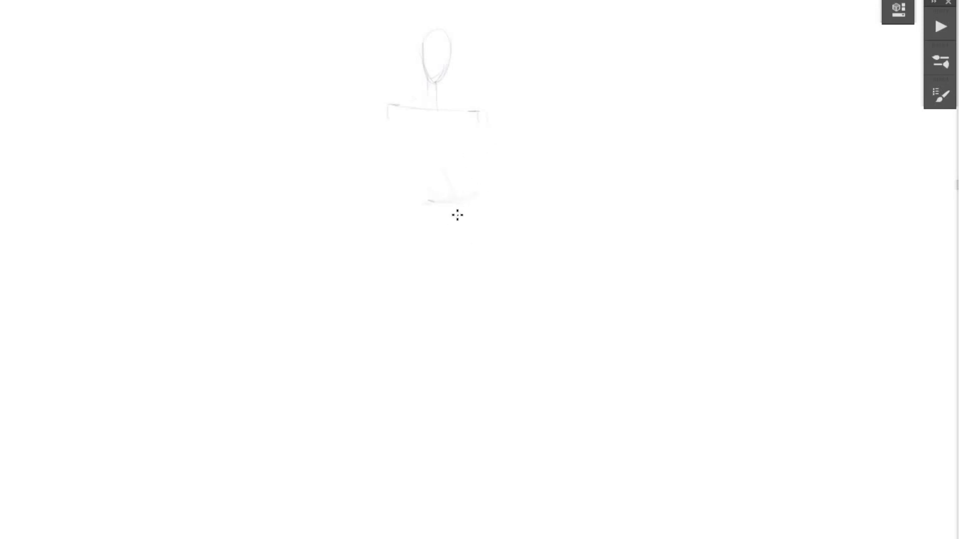
Sketch the torso's lower edge and a flared pelvis block with a V-shaped base below it
left_click_drag(431, 202, 458, 201)
left_click_drag(426, 207, 409, 248)
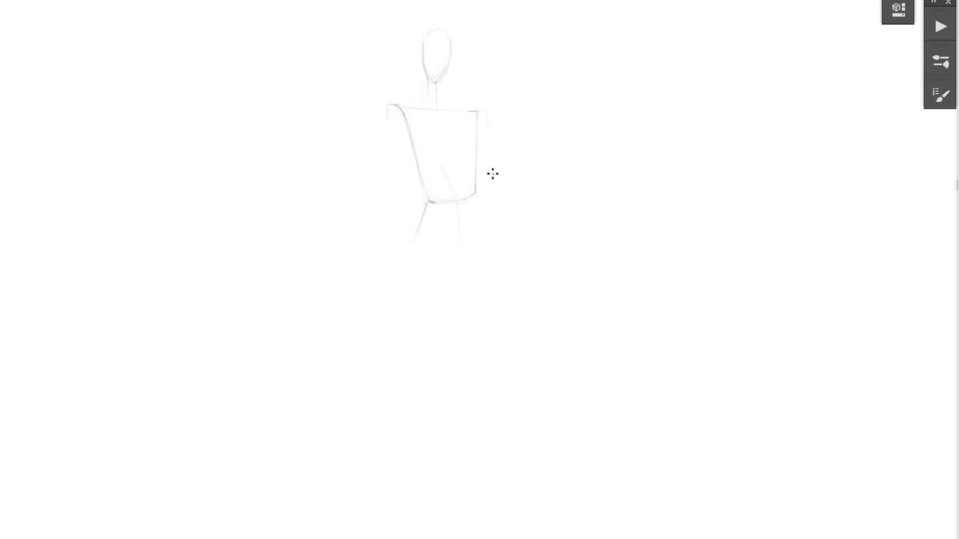
left_click_drag(473, 194, 484, 226)
left_click_drag(426, 201, 413, 233)
mouse_move(485, 237)
left_mouse_down()
mouse_move(459, 252)
mouse_move(439, 248)
mouse_move(455, 256)
left_mouse_up()
left_click_drag(425, 200, 416, 233)
left_click_drag(473, 196, 488, 240)
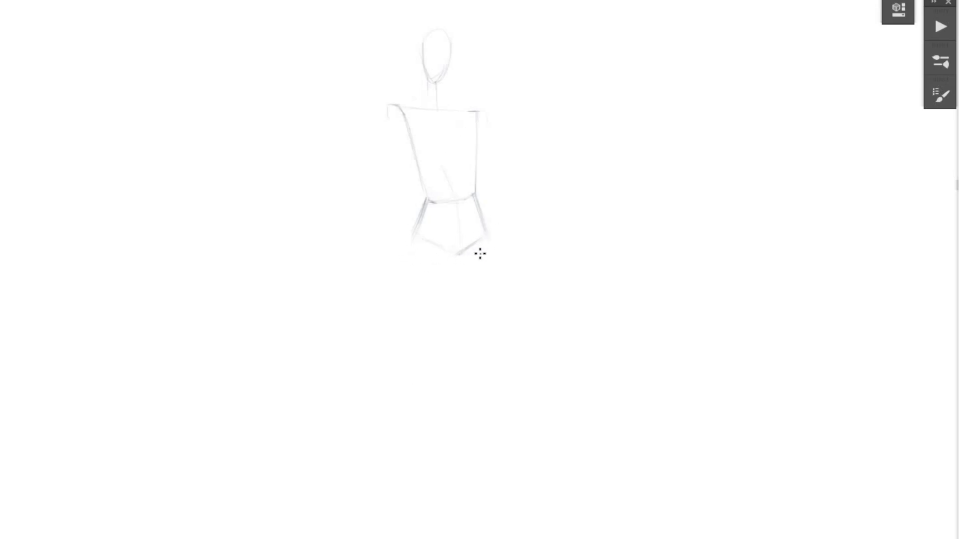
Sketch light axis lines for both legs from the pelvis to the ankles, with circles marking the knees
mouse_move(475, 256)
left_mouse_down()
mouse_move(482, 521)
mouse_move(473, 507)
mouse_move(483, 491)
left_mouse_up()
key("ctrl+z")
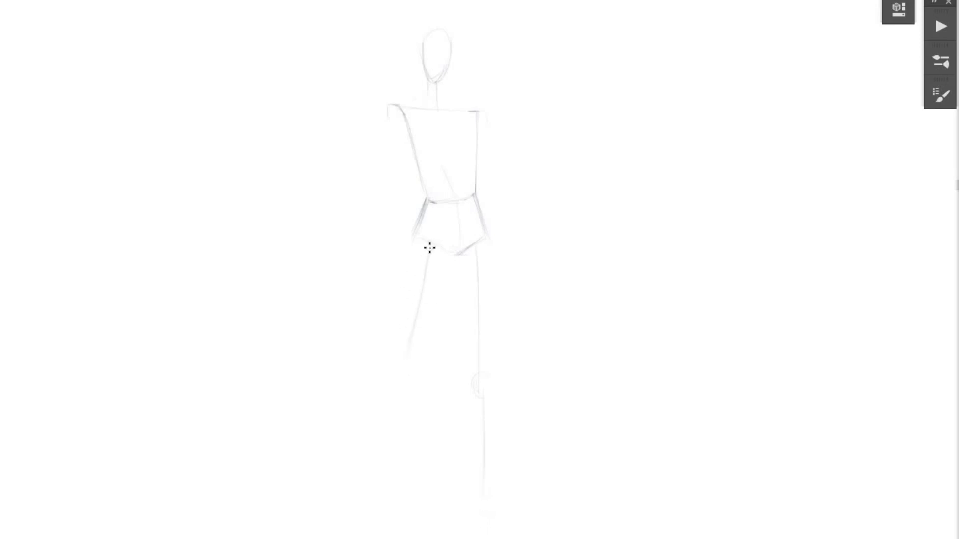
mouse_move(429, 247)
left_mouse_down()
mouse_move(420, 375)
mouse_move(411, 380)
mouse_move(415, 392)
mouse_move(426, 388)
mouse_move(425, 369)
mouse_move(402, 510)
left_mouse_up()
left_click_drag(477, 194, 489, 232)
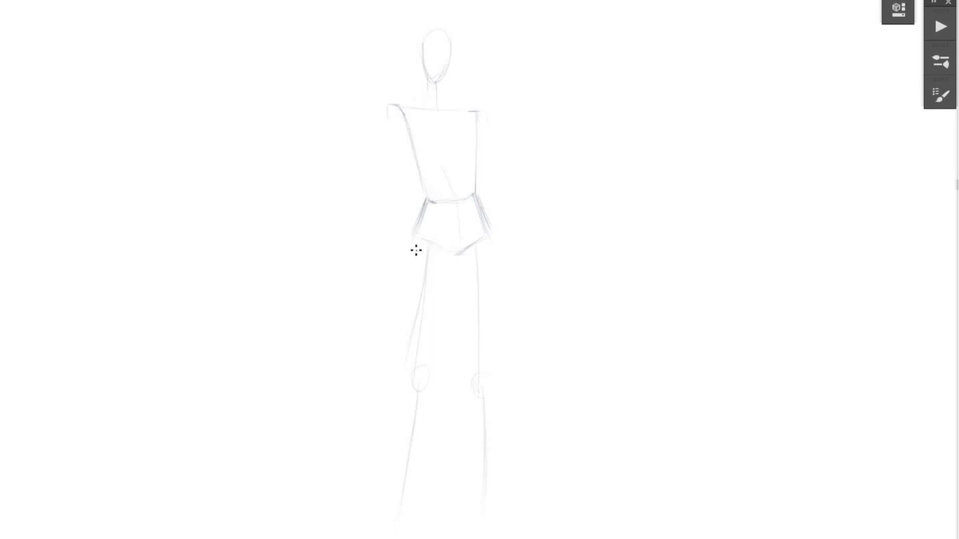
Rough in the thigh volumes and build up the outer thigh contours from the hips to the knees
mouse_move(438, 248)
left_mouse_down()
mouse_move(409, 321)
mouse_move(424, 238)
mouse_move(406, 303)
left_mouse_up()
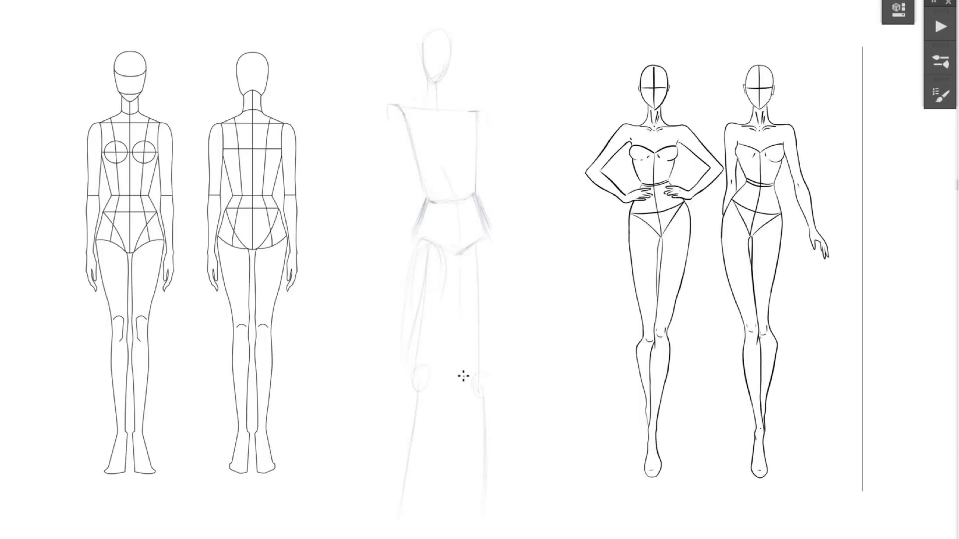
left_click_drag(484, 245, 487, 334)
left_click_drag(490, 261, 488, 321)
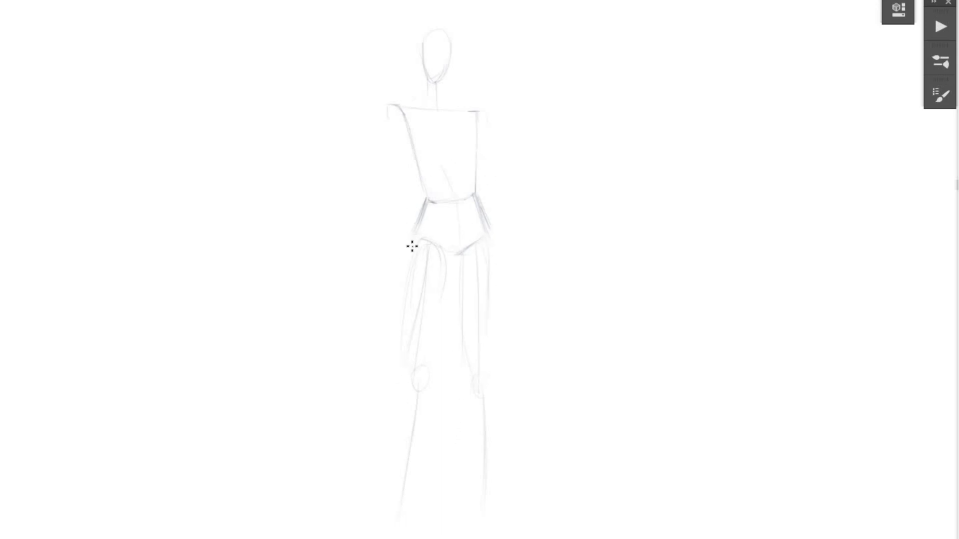
left_click_drag(419, 238, 409, 315)
left_click_drag(406, 381, 406, 299)
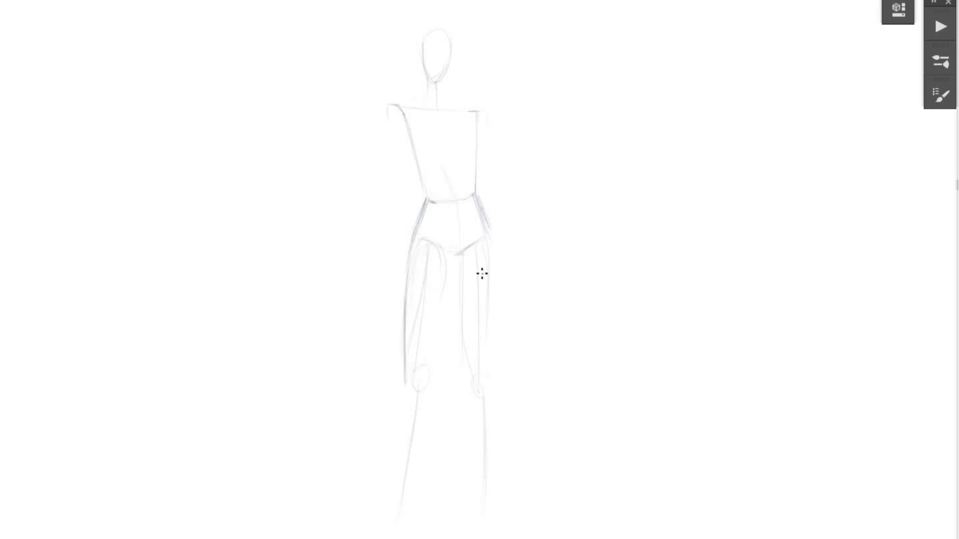
left_click_drag(492, 230, 486, 322)
left_click_drag(495, 278, 487, 350)
mouse_move(494, 296)
left_mouse_down()
mouse_move(485, 397)
mouse_move(490, 299)
mouse_move(489, 326)
left_mouse_up()
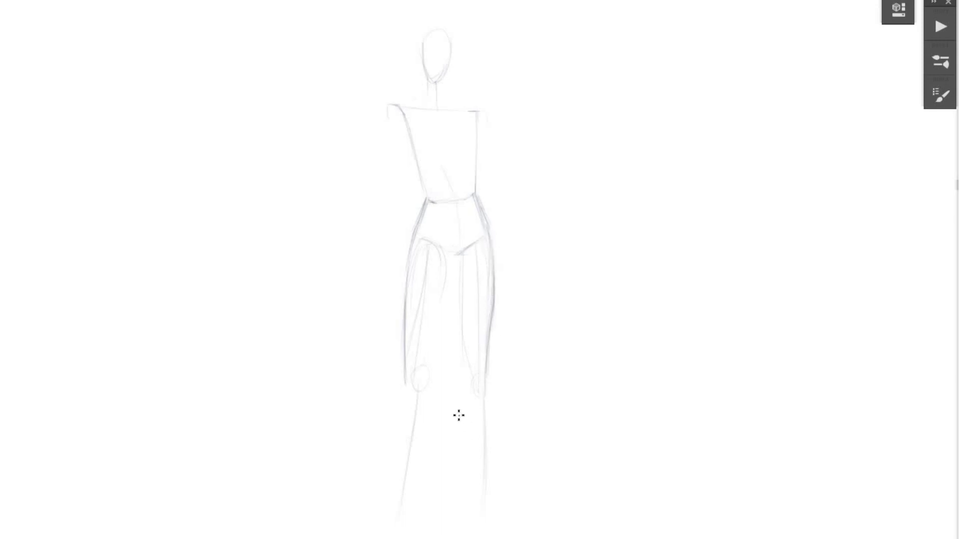
Sketch the inner thigh contours down to the knees and join them with a curved crotch line
left_click_drag(459, 251, 470, 372)
left_click_drag(466, 315, 469, 385)
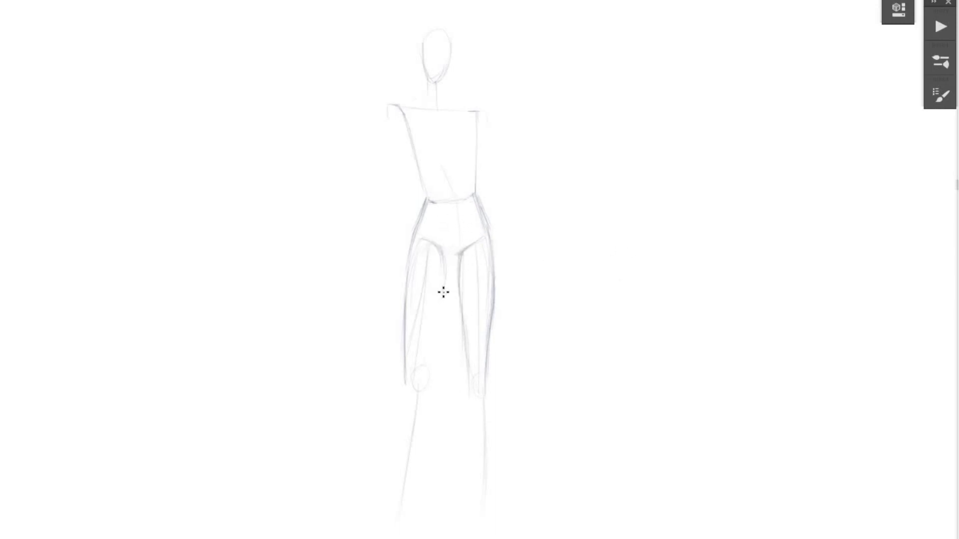
left_click_drag(443, 256, 426, 389)
left_click_drag(427, 372, 426, 384)
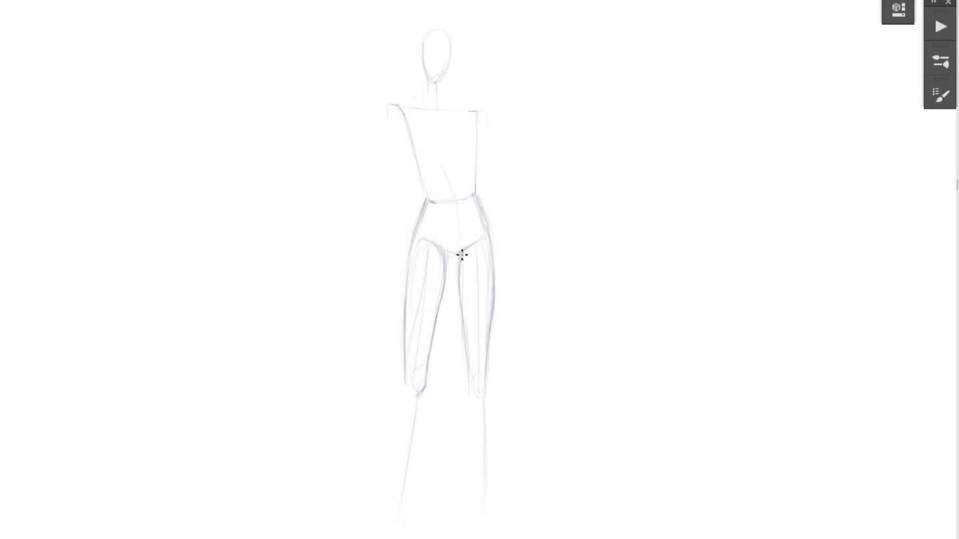
left_click_drag(470, 245, 467, 244)
left_click_drag(432, 309, 433, 290)
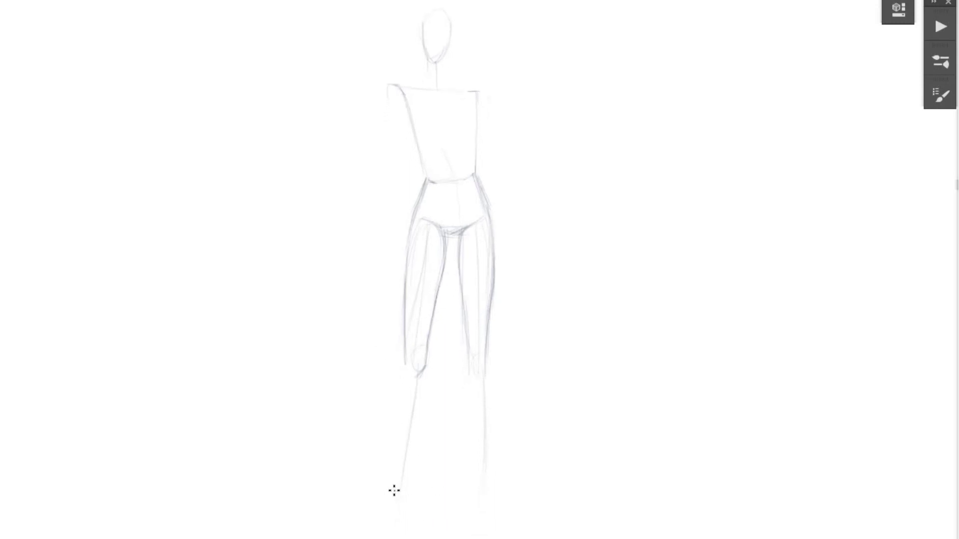
Mark both ankles and sketch the calf contours of the figure's left-hand lower leg
left_click_drag(404, 500, 408, 493)
left_click_drag(488, 483, 494, 489)
left_click_drag(405, 362, 391, 426)
left_click_drag(399, 382, 390, 496)
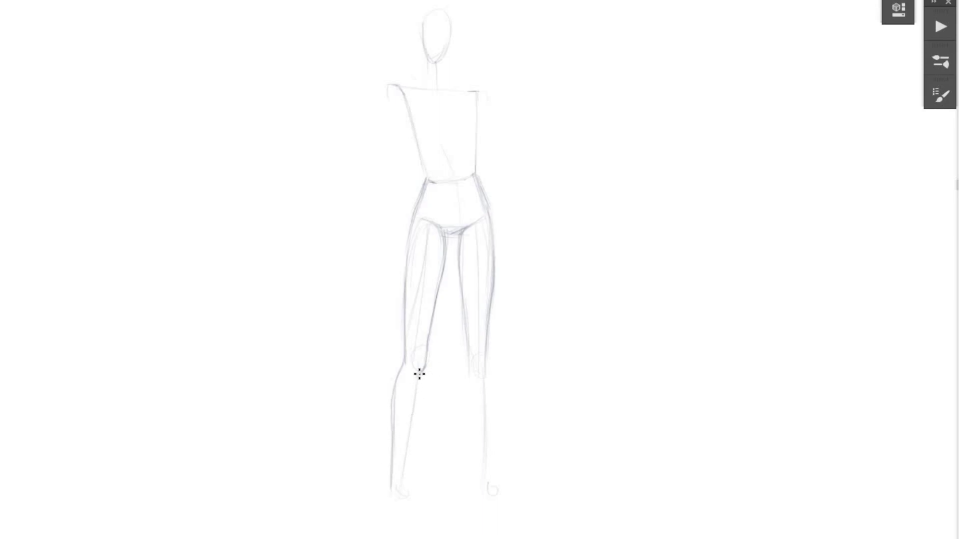
mouse_move(417, 378)
left_mouse_down()
mouse_move(404, 501)
mouse_move(404, 458)
mouse_move(402, 492)
left_mouse_up()
left_click_drag(405, 360, 395, 438)
left_click_drag(391, 400, 387, 501)
left_click_drag(390, 443, 389, 502)
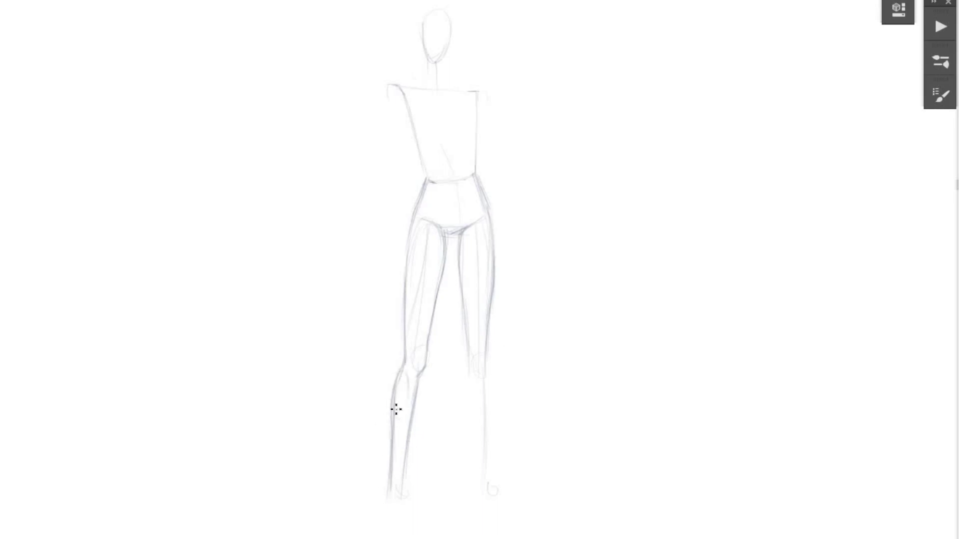
Sketch the right-hand lower leg from knee to ankle, with an elongated oval for the calf muscle
mouse_move(486, 355)
left_mouse_down()
mouse_move(489, 461)
mouse_move(497, 402)
mouse_move(492, 494)
left_mouse_up()
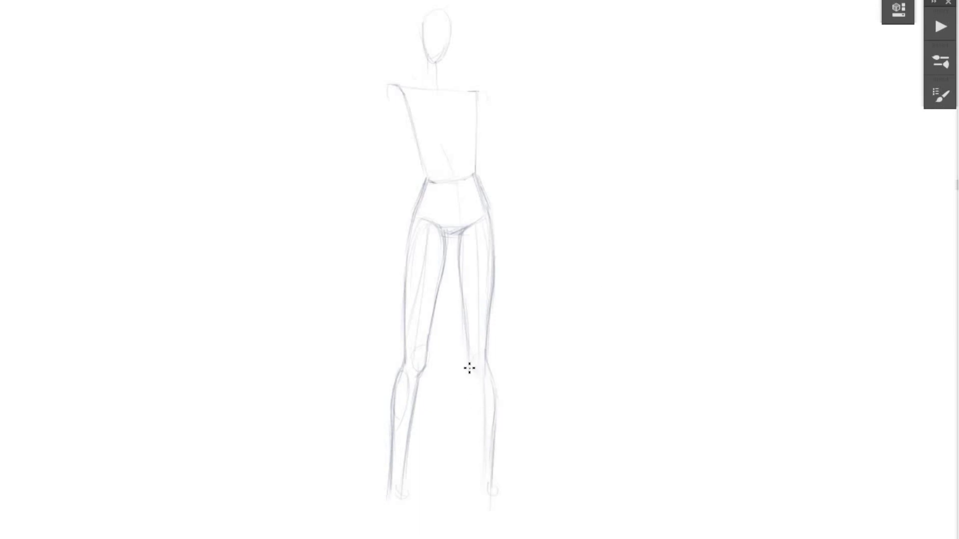
left_click_drag(468, 363, 480, 497)
left_click_drag(483, 379, 490, 425)
Define the neck and shoulder slope, and sketch the axis lines of both arms down from the shoulders
left_click_drag(425, 50, 423, 88)
mouse_move(435, 63)
left_mouse_down()
mouse_move(445, 35)
mouse_move(451, 104)
mouse_move(440, 86)
mouse_move(465, 96)
left_mouse_up()
left_click_drag(390, 90, 397, 180)
left_click_drag(399, 181, 389, 280)
left_click_drag(474, 94, 482, 163)
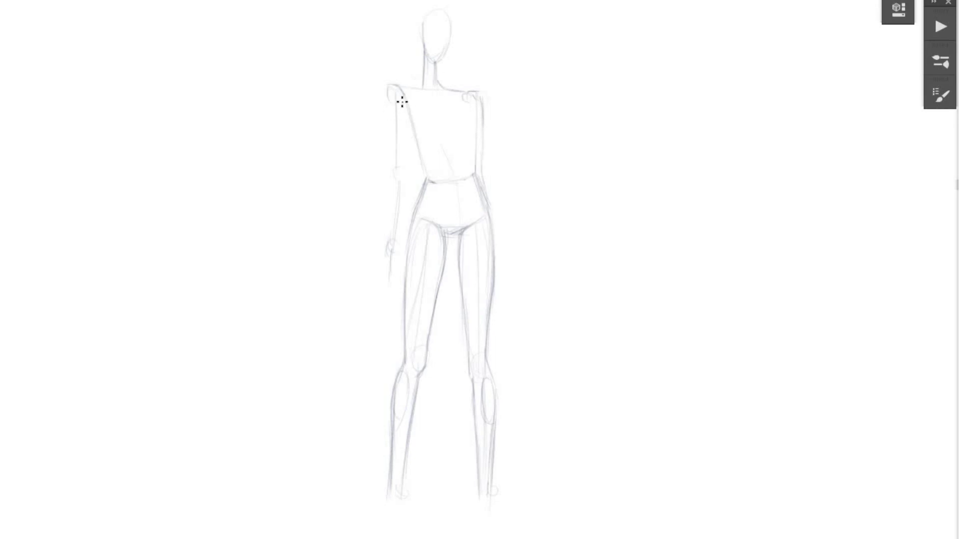
Sketch the outer and inner contours of the left-hand arm from the shoulder to the wrist
left_click_drag(390, 92, 391, 181)
left_click_drag(410, 115, 383, 271)
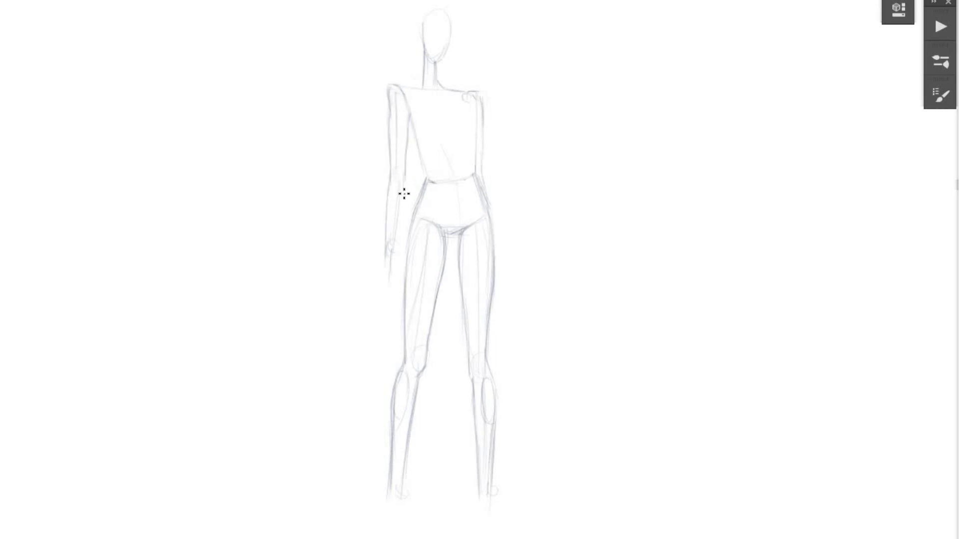
left_click_drag(403, 195, 389, 267)
Refine the torso side, shoulder slopes and bust curve, and rough in the hand on the left-hand arm
left_click_drag(409, 120, 425, 179)
mouse_move(420, 87)
left_mouse_down()
mouse_move(389, 85)
mouse_move(403, 84)
left_mouse_up()
left_click_drag(463, 92, 444, 95)
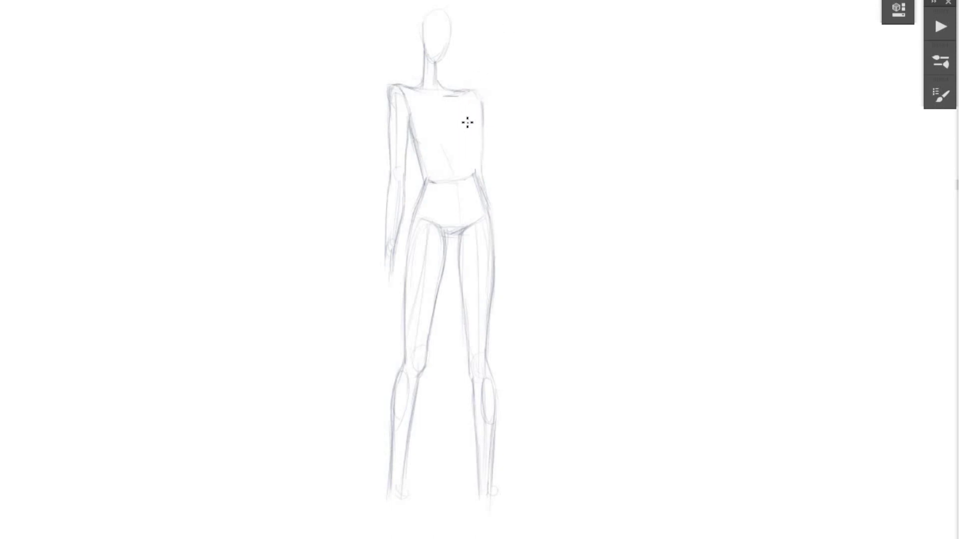
mouse_move(470, 116)
left_mouse_down()
mouse_move(467, 136)
mouse_move(469, 93)
left_mouse_up()
left_click_drag(470, 136, 474, 174)
left_click_drag(387, 264, 382, 282)
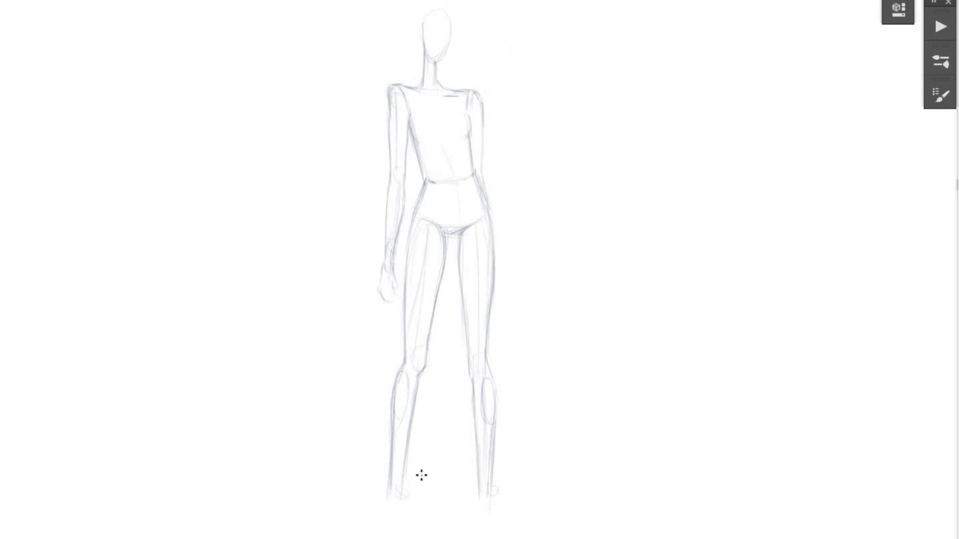
Sketch both feet below the ankles as long tapered shapes with pointed toes
scroll(458, 405, "down", 2)
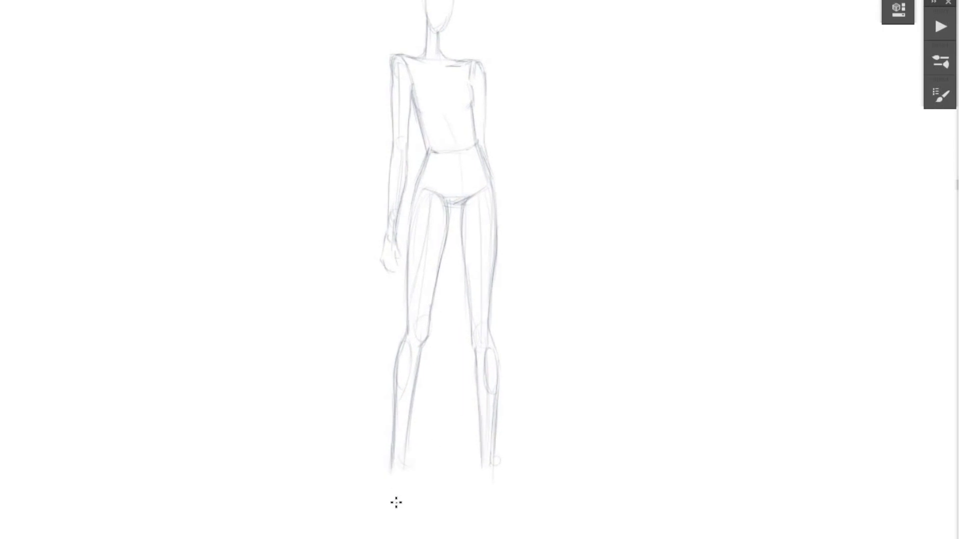
mouse_move(391, 463)
left_mouse_down()
mouse_move(388, 519)
mouse_move(405, 510)
left_mouse_up()
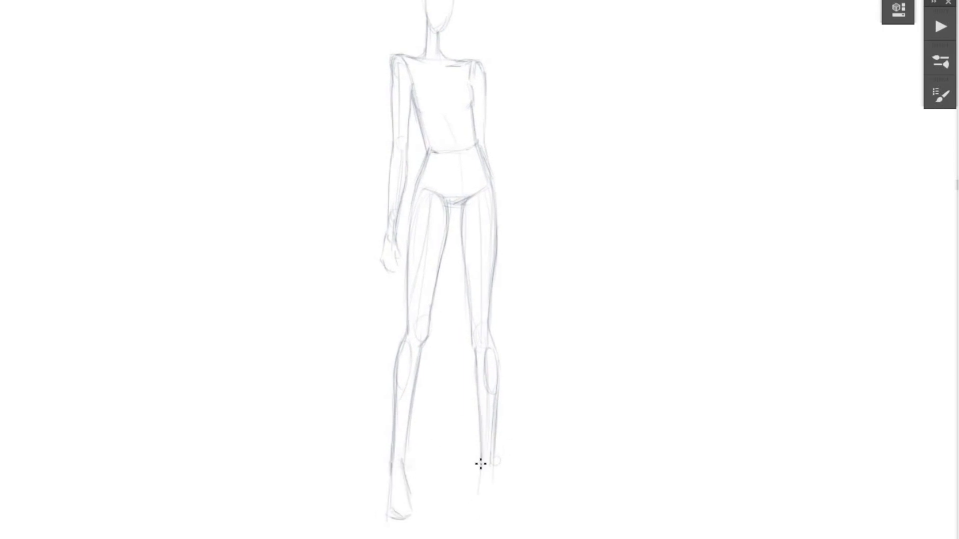
left_click_drag(482, 460, 474, 514)
left_click_drag(475, 513, 492, 518)
left_click_drag(390, 517, 415, 520)
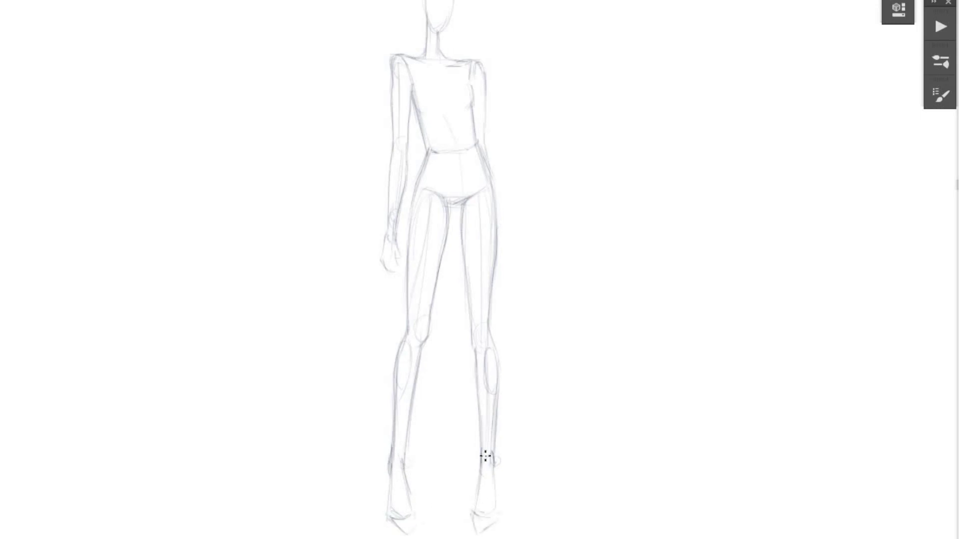
Draw slanted guide lines across the shoulders, waist and hips, and add guide lines on the face
left_click_drag(487, 183, 488, 244)
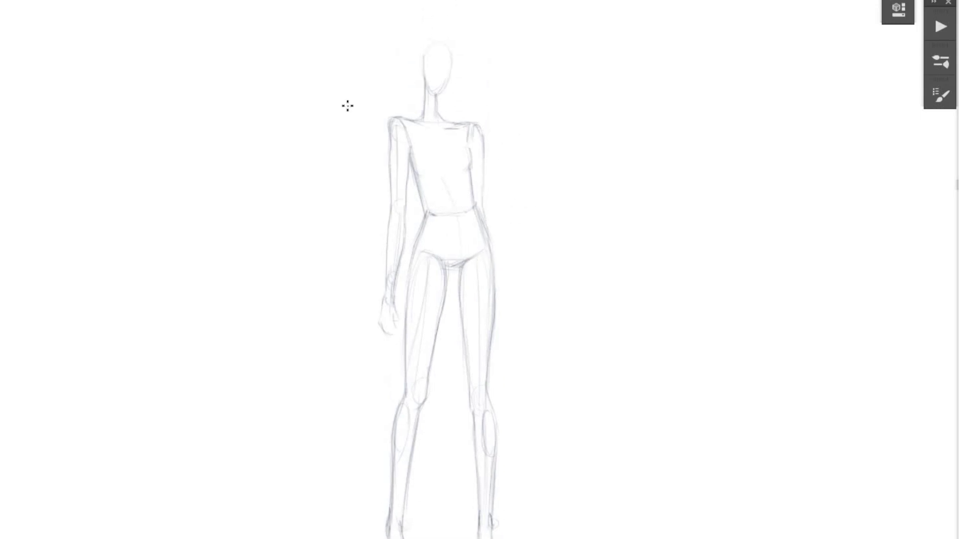
left_click_drag(357, 115, 492, 128)
left_click_drag(372, 225, 533, 200)
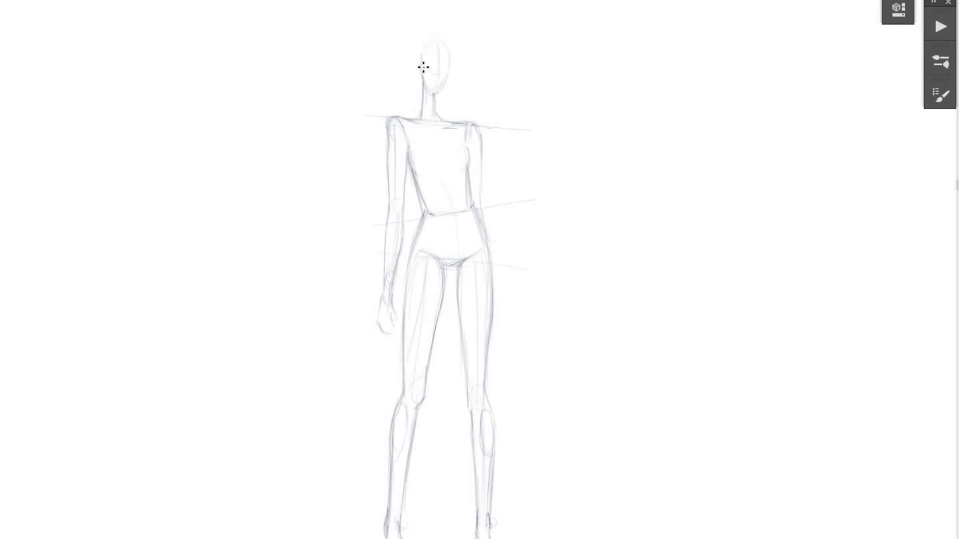
mouse_move(476, 127)
left_mouse_down()
mouse_move(482, 225)
mouse_move(484, 164)
mouse_move(485, 194)
mouse_move(517, 182)
mouse_move(436, 109)
left_mouse_up()
Ink the outline of the head and the sides of the neck with a dark line over the sketch
key("e")
key("ctrl+plus")
mouse_move(436, 73)
left_mouse_down()
mouse_move(451, 54)
mouse_move(483, 85)
mouse_move(469, 125)
mouse_move(481, 106)
left_mouse_up()
mouse_move(437, 161)
left_mouse_down()
mouse_move(437, 117)
mouse_move(456, 155)
mouse_move(435, 155)
left_mouse_up()
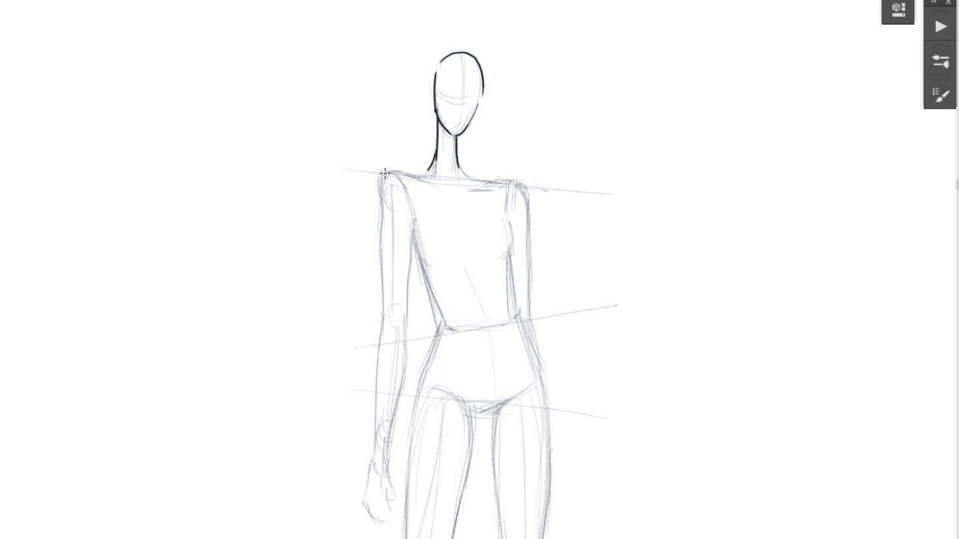
Ink the shoulder line and both contours of the left-hand arm down to the wrist, undoing faulty strokes
left_click_drag(381, 175, 502, 181)
key("ctrl+z")
left_click_drag(380, 184, 372, 469)
left_click_drag(413, 224, 402, 338)
left_click_drag(391, 417, 384, 463)
key("ctrl+z")
left_click_drag(403, 327, 385, 475)
key("ctrl+z")
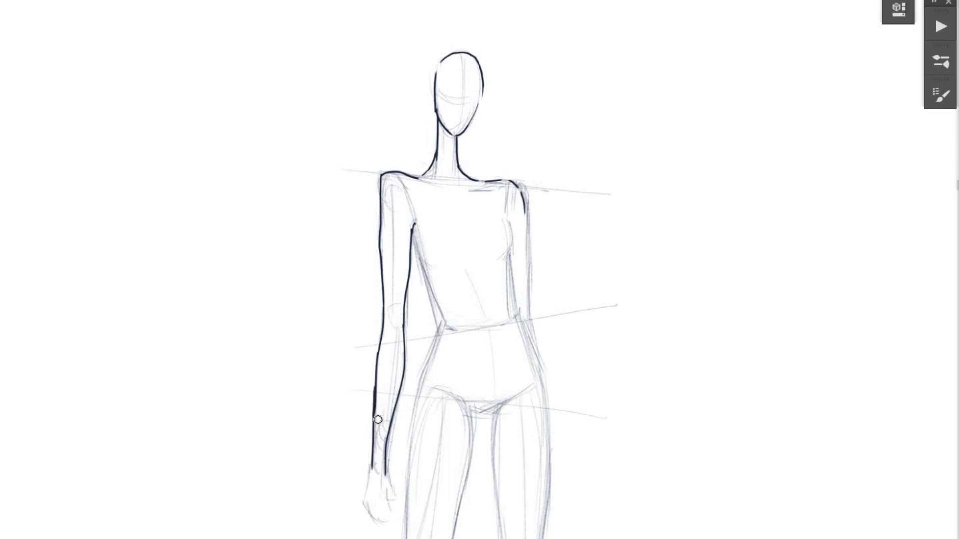
Ink both sides of the torso down to the waist and the bust curve on the right-hand side
left_click_drag(412, 233, 443, 324)
left_click_drag(508, 253, 510, 317)
left_click_drag(506, 224, 508, 254)
key("ctrl+z")
left_click_drag(509, 220, 507, 251)
mouse_move(520, 202)
left_mouse_down()
mouse_move(533, 358)
mouse_move(533, 347)
left_mouse_up()
key("ctrl+z")
Ink the hip contours below the waist and the curved brief line between them, undoing faulty strokes
left_click_drag(463, 441, 453, 287)
left_click_drag(430, 171, 407, 232)
key("ctrl+z")
left_click_drag(498, 163, 523, 229)
mouse_move(406, 233)
left_mouse_down()
mouse_move(453, 262)
mouse_move(523, 228)
left_mouse_up()
key("ctrl+z")
Ink the outer thigh contours down to the knees and try inner thigh strokes, undoing the faulty ones
left_click_drag(407, 232, 395, 462)
left_click_drag(524, 229, 521, 455)
left_click_drag(480, 261, 495, 472)
key("ctrl+z")
mouse_move(460, 254)
left_mouse_down()
mouse_move(414, 494)
mouse_move(431, 464)
mouse_move(416, 491)
left_mouse_up()
key("ctrl+z")
key("ctrl+z")
Ink the inner and outer contours of both lower legs from the knees to the ankles
left_click_drag(532, 289, 547, 23)
left_click_drag(411, 195, 388, 398)
left_click_drag(433, 226, 410, 400)
key("ctrl+z")
left_click_drag(432, 225, 402, 425)
left_click_drag(425, 259, 402, 417)
left_click_drag(510, 207, 528, 403)
mouse_move(537, 187)
left_mouse_down()
mouse_move(547, 405)
mouse_move(527, 431)
left_mouse_up()
Ink both feet as tapered shapes ending in pointed toes with a line across each, redoing faulty strokes
left_click_drag(527, 431, 513, 492)
mouse_move(548, 401)
left_mouse_down()
mouse_move(558, 495)
mouse_move(512, 494)
left_mouse_up()
mouse_move(512, 494)
left_mouse_down()
mouse_move(558, 500)
mouse_move(522, 525)
left_mouse_up()
key("ctrl+z")
left_click_drag(557, 500, 528, 521)
left_click_drag(388, 398, 382, 499)
left_click_drag(402, 418, 418, 490)
mouse_move(382, 500)
left_mouse_down()
mouse_move(426, 501)
mouse_move(424, 494)
left_mouse_up()
key("ctrl+z")
left_click_drag(383, 501, 417, 526)
left_click_drag(424, 493, 418, 527)
Ink the lower part of the right-hand arm and the hand at the end of the left-hand arm
left_click_drag(530, 150, 532, 439)
left_click_drag(539, 218, 545, 262)
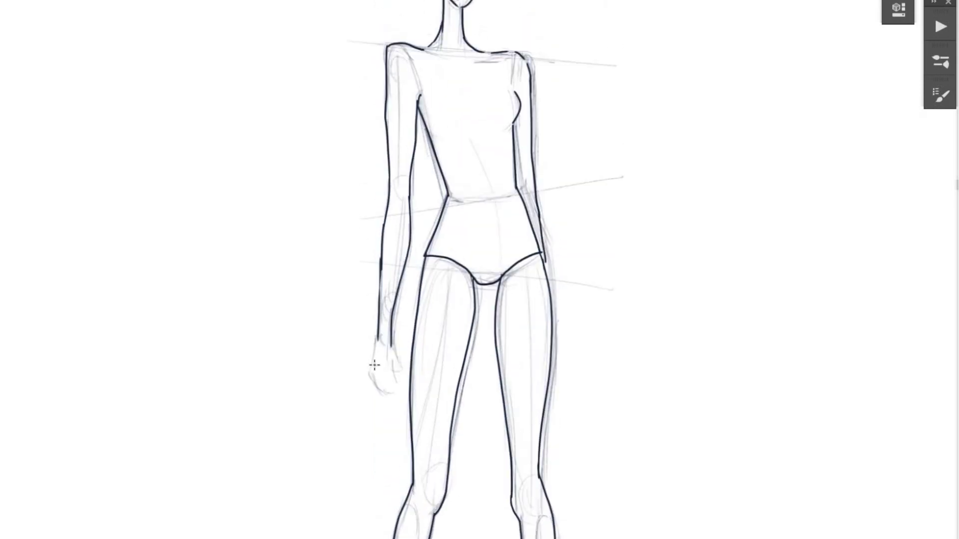
left_click_drag(378, 335, 389, 396)
left_click_drag(389, 344, 401, 378)
Ink the two collarbone lines running inward from the shoulders, redoing them until they fit the sketch
left_click_drag(414, 47, 458, 61)
left_click_drag(476, 60, 505, 52)
key("ctrl+z")
key("ctrl+z")
left_click_drag(417, 49, 448, 59)
key("ctrl+z")
left_click_drag(416, 48, 449, 59)
Ink a curved waistline and two curved lines across the chest to form a bandeau top
left_click_drag(449, 195, 521, 188)
key("ctrl+z")
left_click_drag(448, 194, 518, 191)
left_click_drag(420, 93, 512, 89)
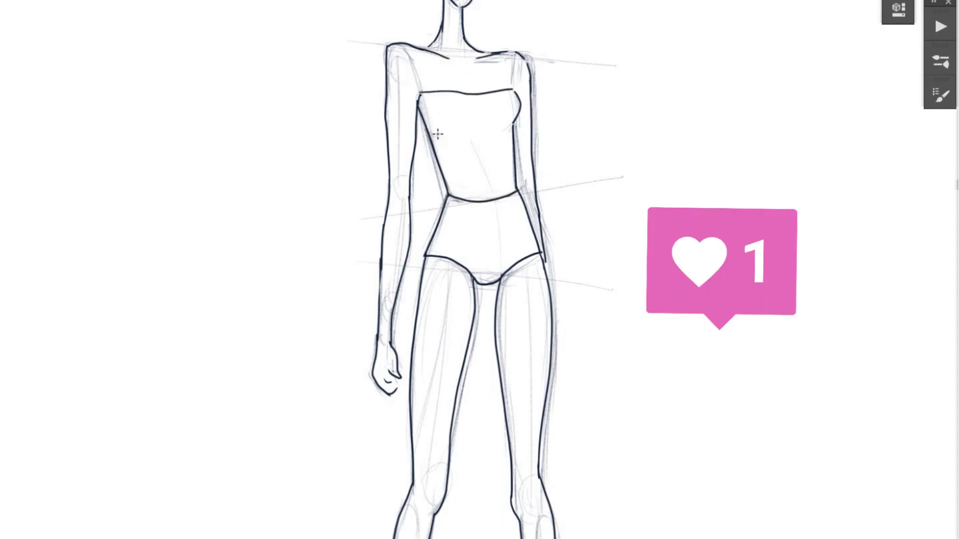
left_click_drag(431, 134, 514, 128)
scroll(641, 163, "down", 5)
left_click_drag(583, 188, 535, 195)
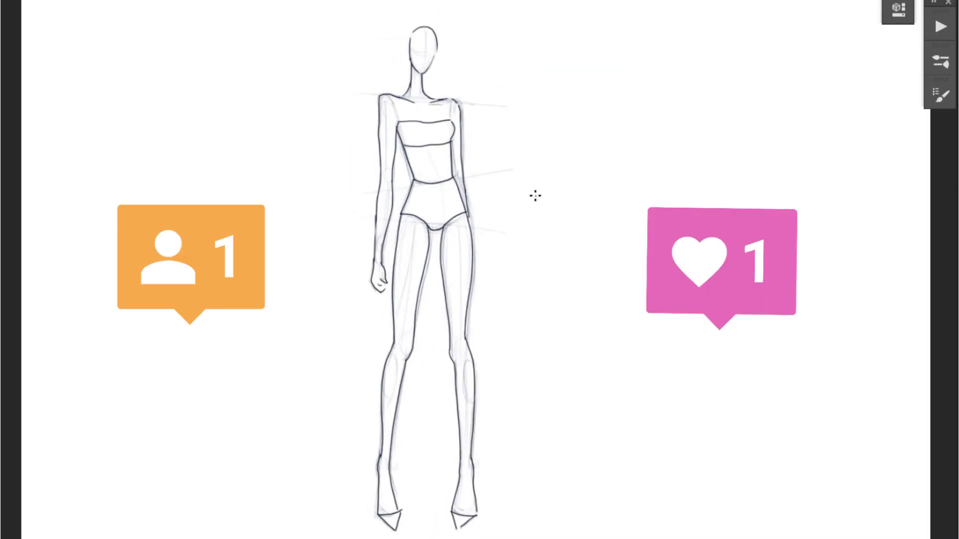